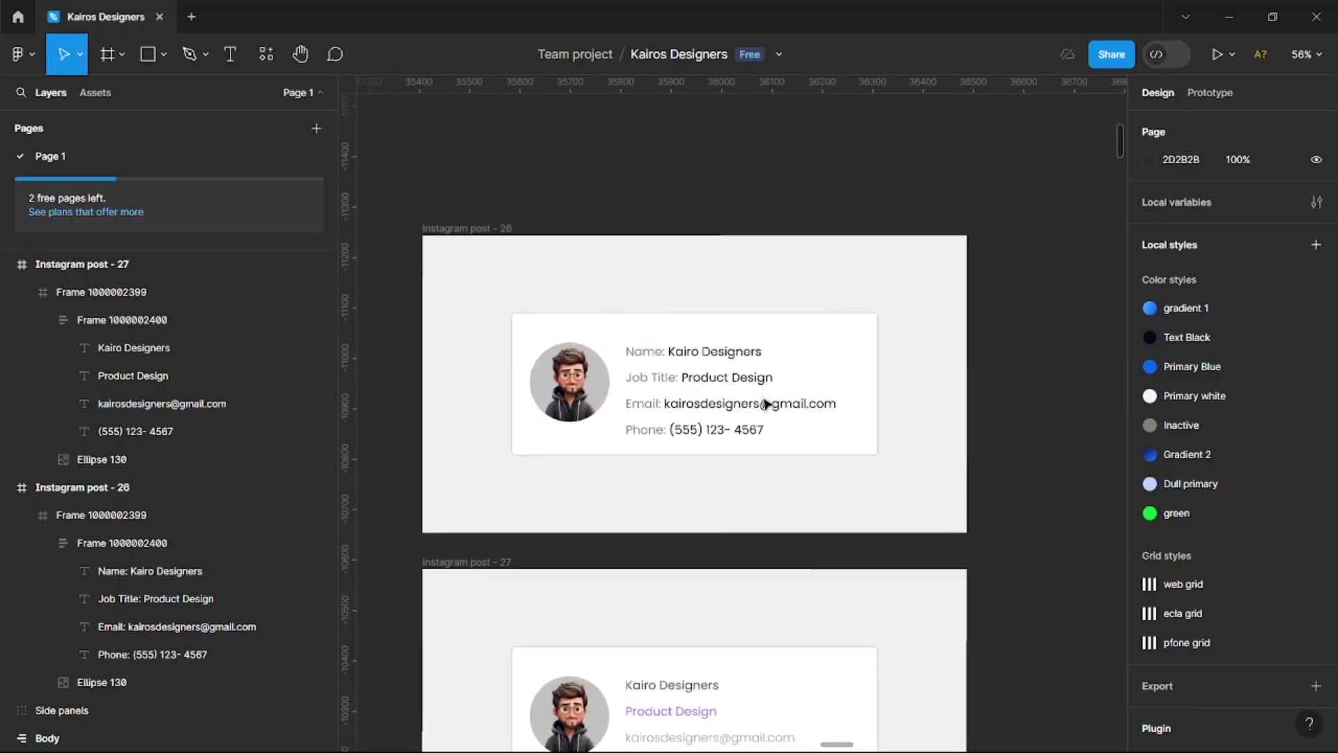
pyautogui.scroll(2, 767, 403)
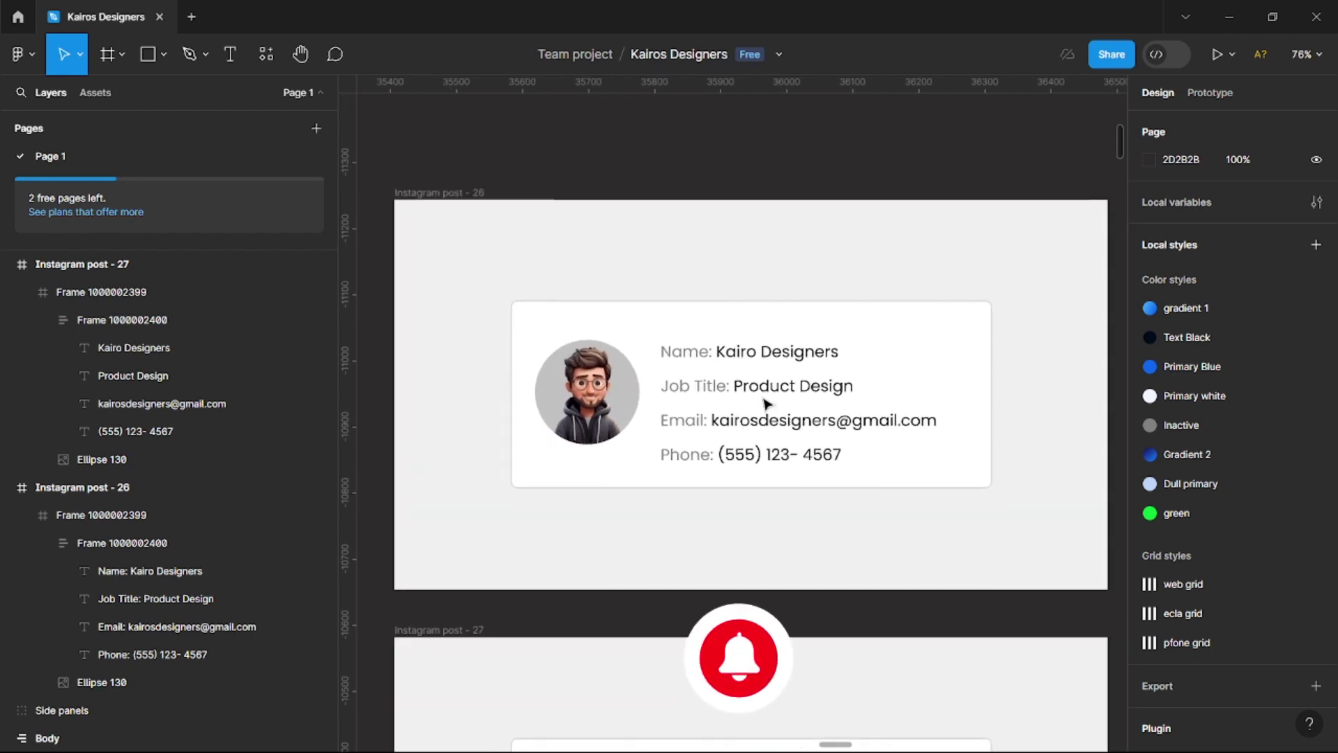
pyautogui.scroll(1, 766, 402)
# Zoom in on the Instagram post - 26 labeled card and select its frame, then its round avatar.
pyautogui.scroll(-1, 767, 403)
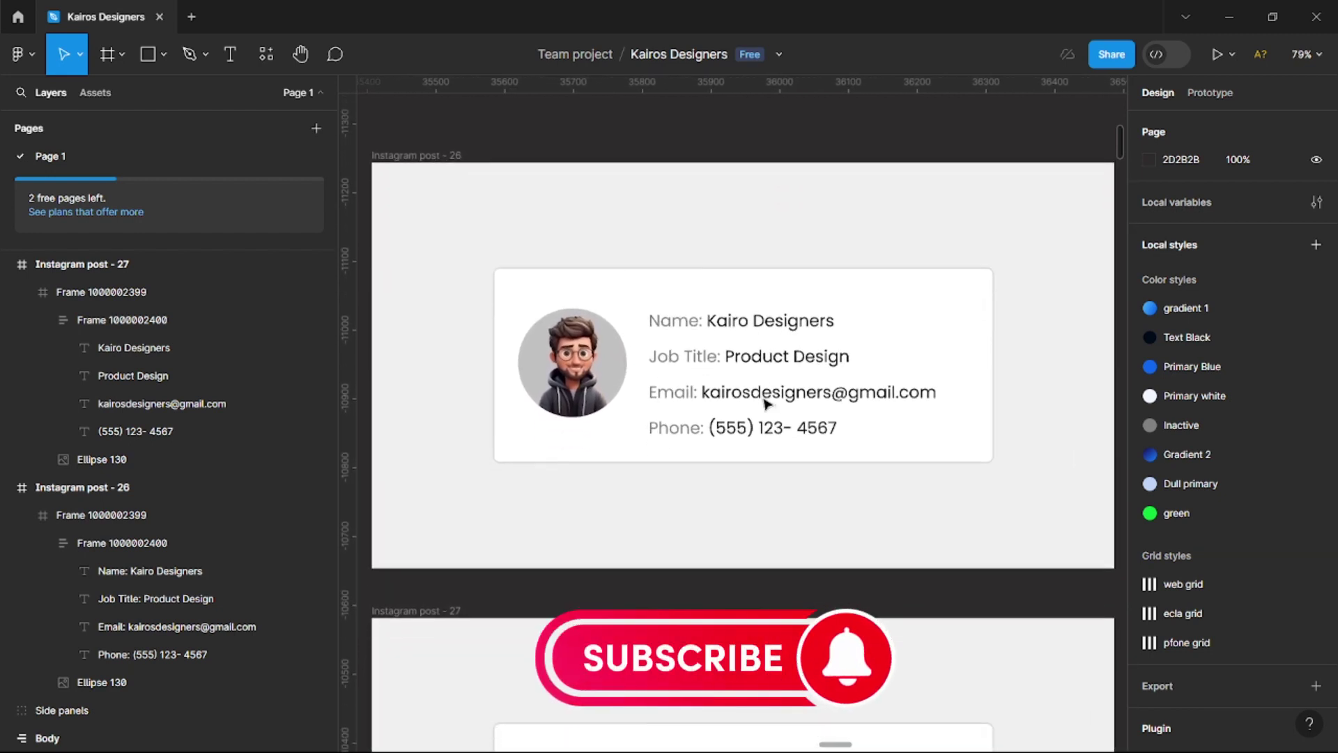
pyautogui.click(726, 357)
pyautogui.scroll(5, 727, 357)
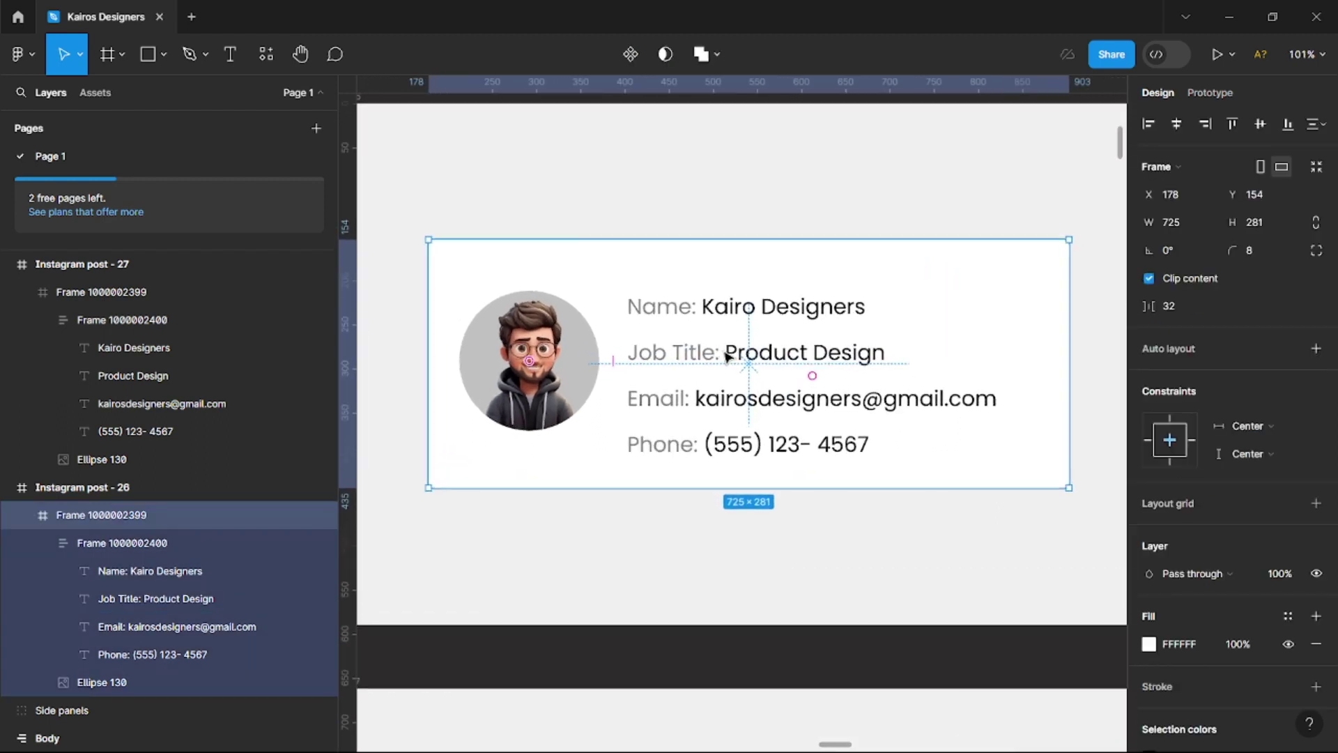
pyautogui.click(475, 345)
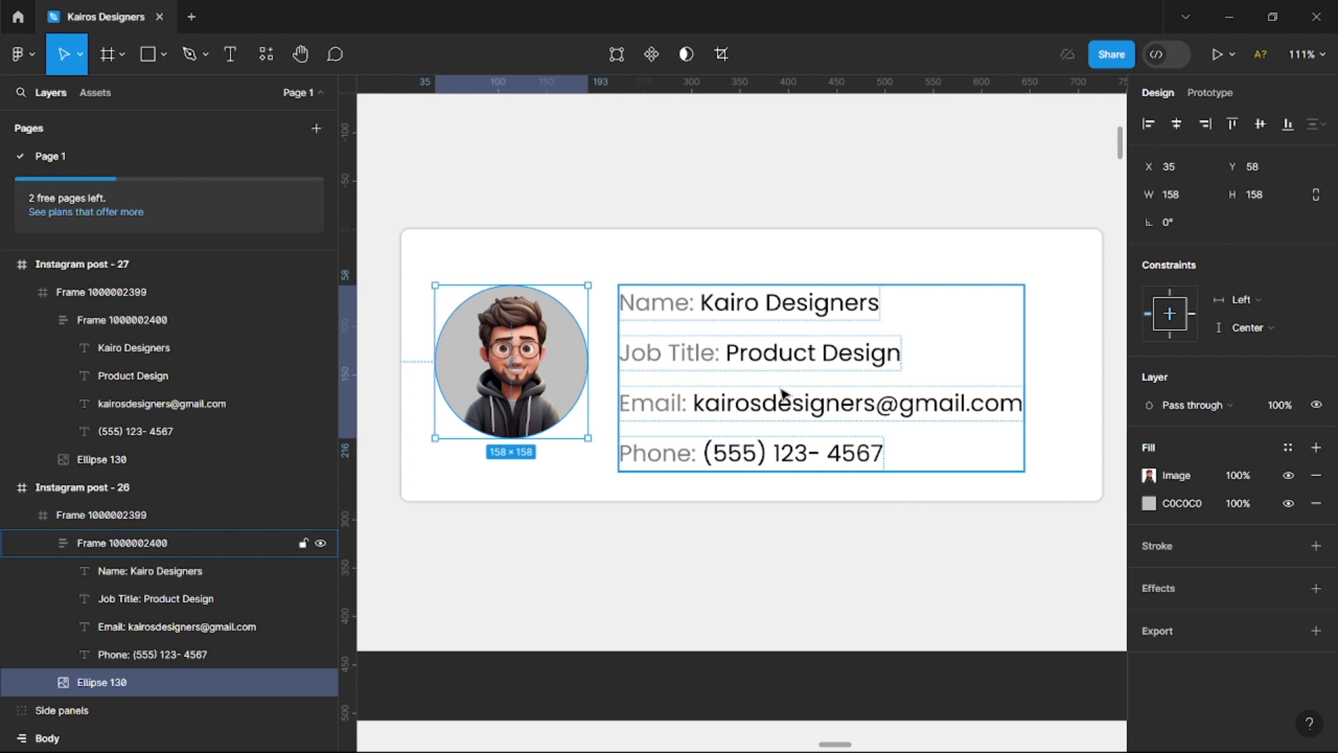
pyautogui.scroll(-1, 784, 394)
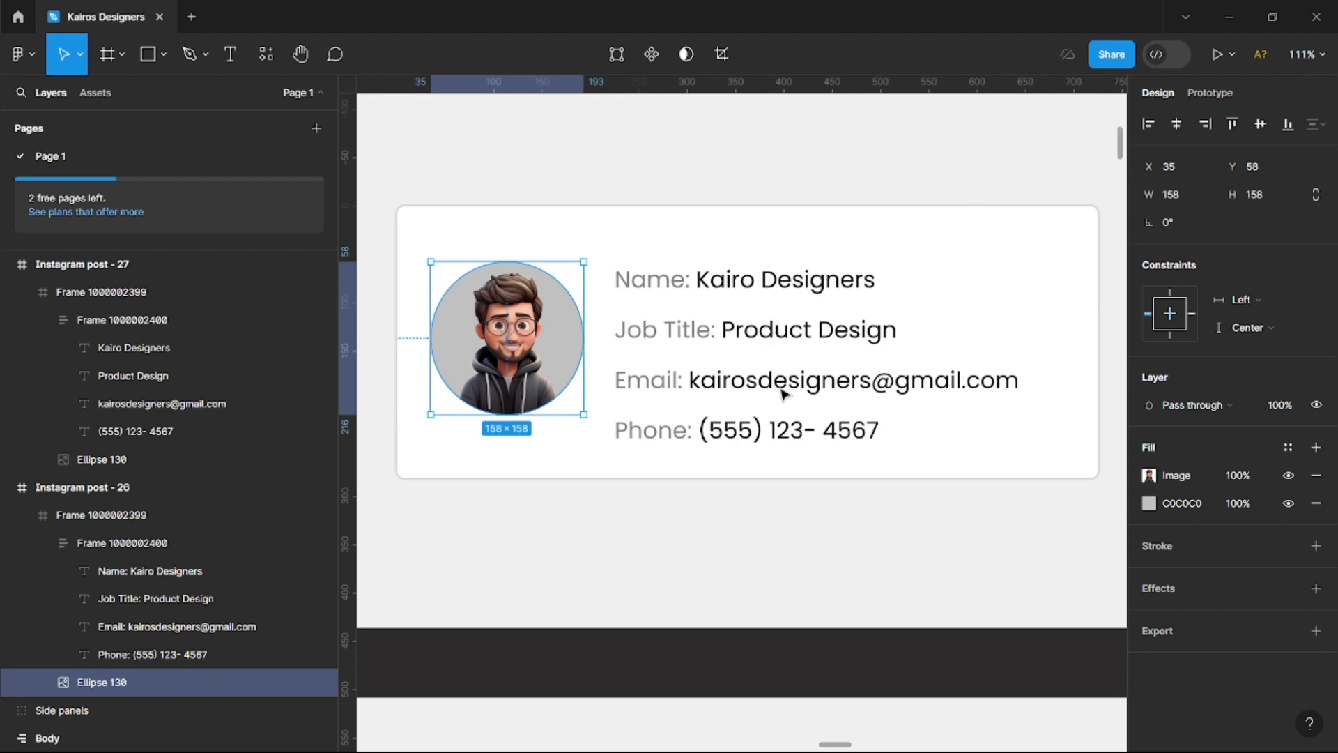
pyautogui.scroll(1, 784, 393)
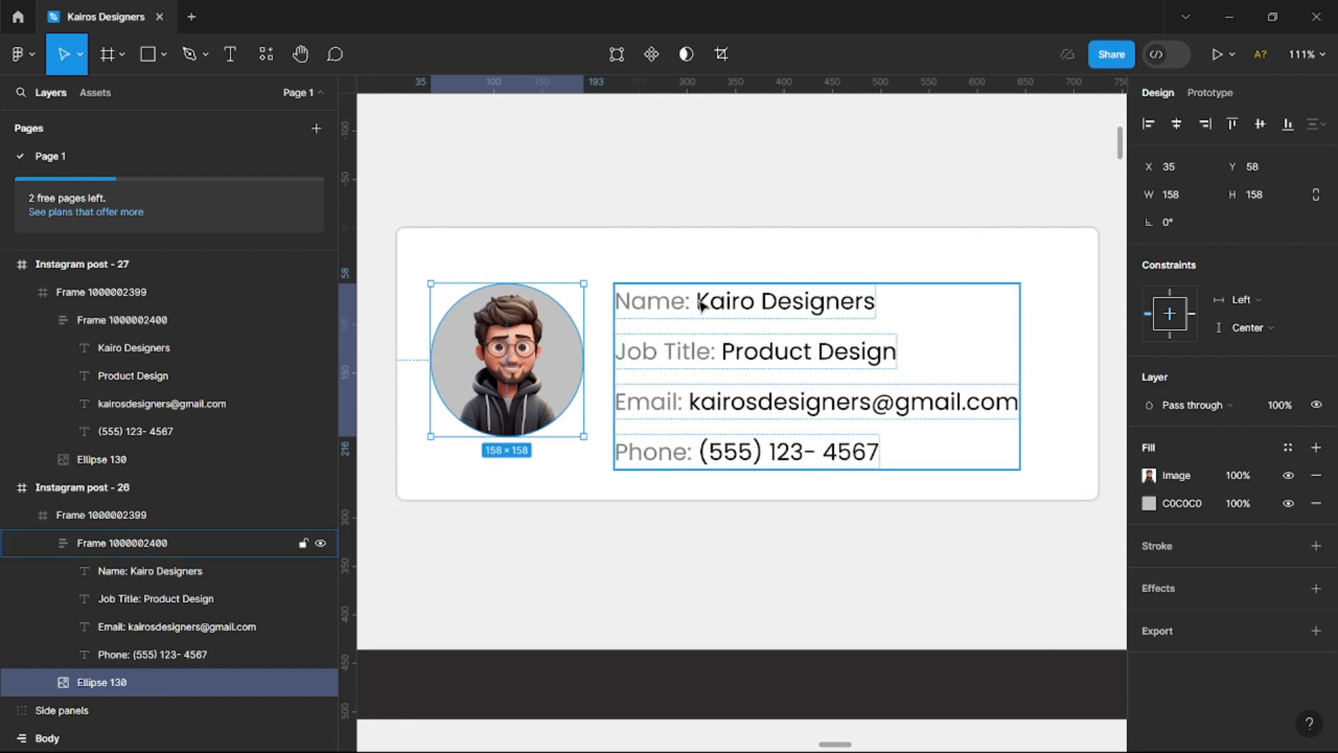
pyautogui.scroll(3, 687, 305)
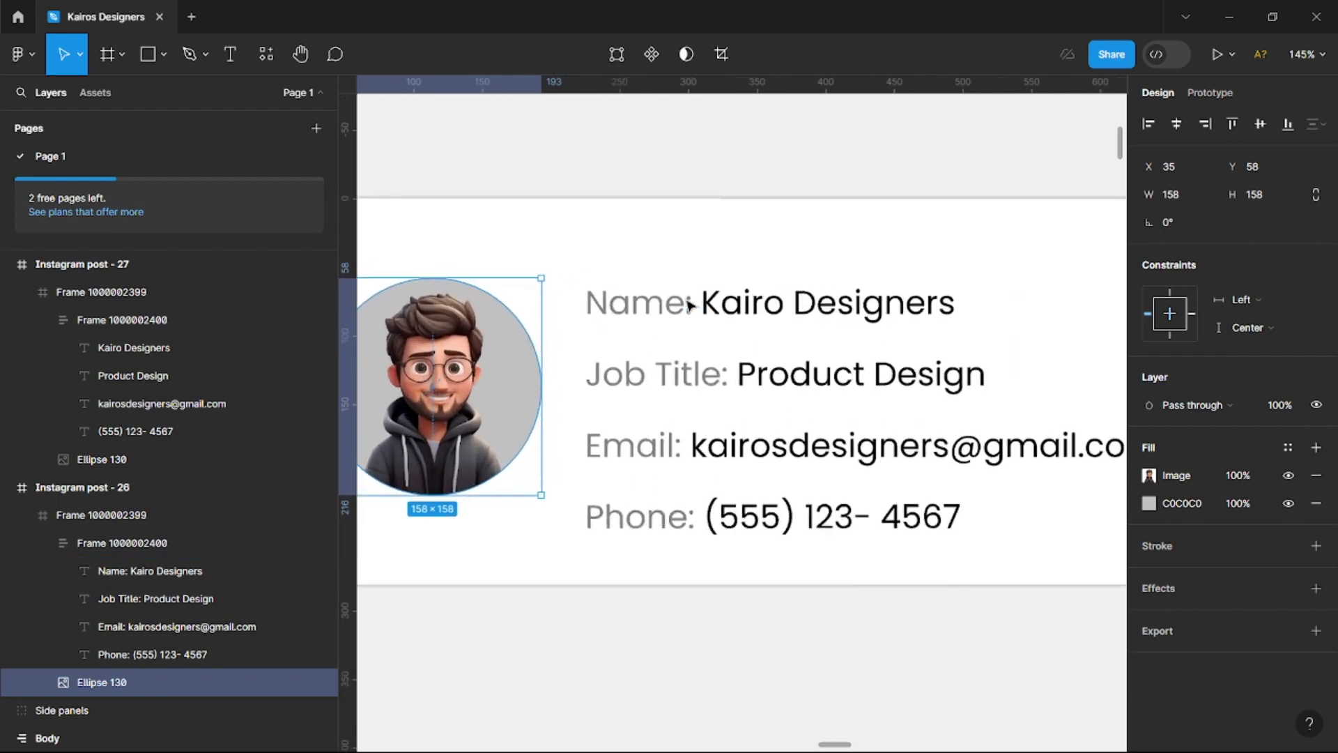
pyautogui.scroll(4, 690, 303)
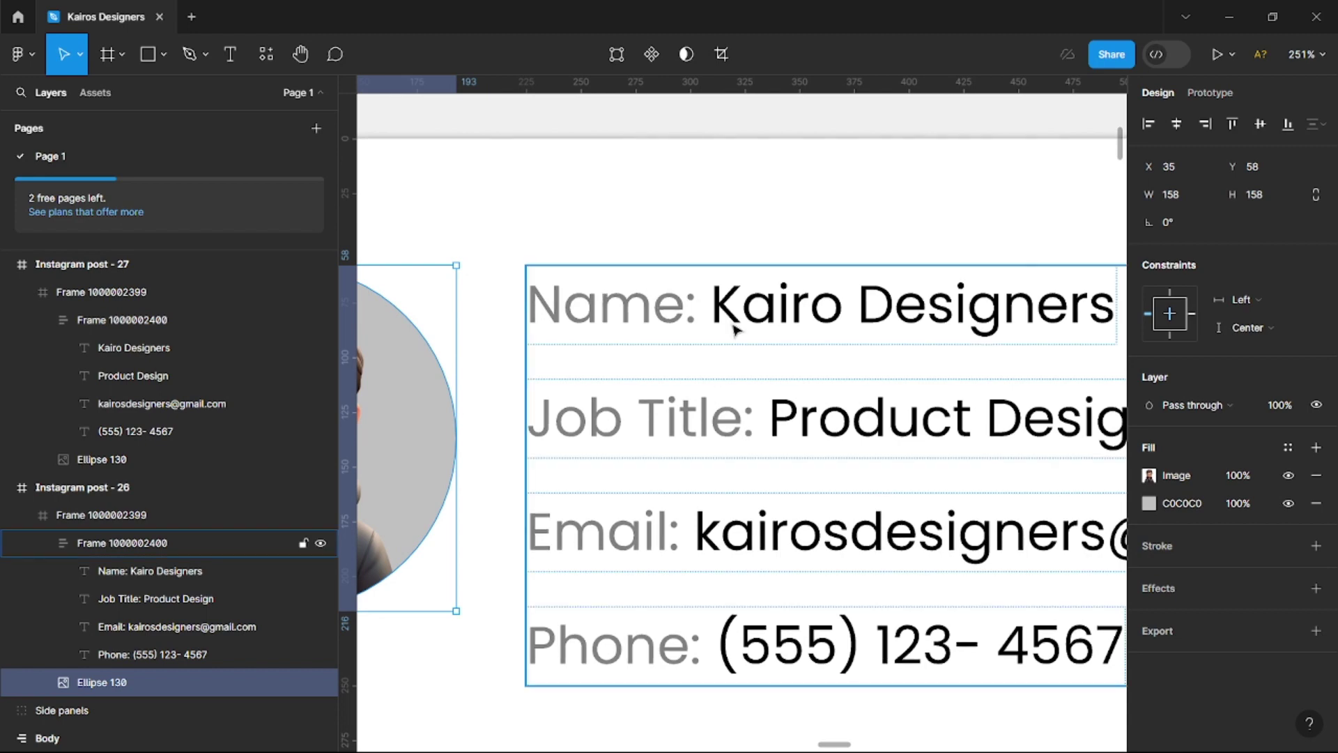
pyautogui.scroll(-4, 733, 328)
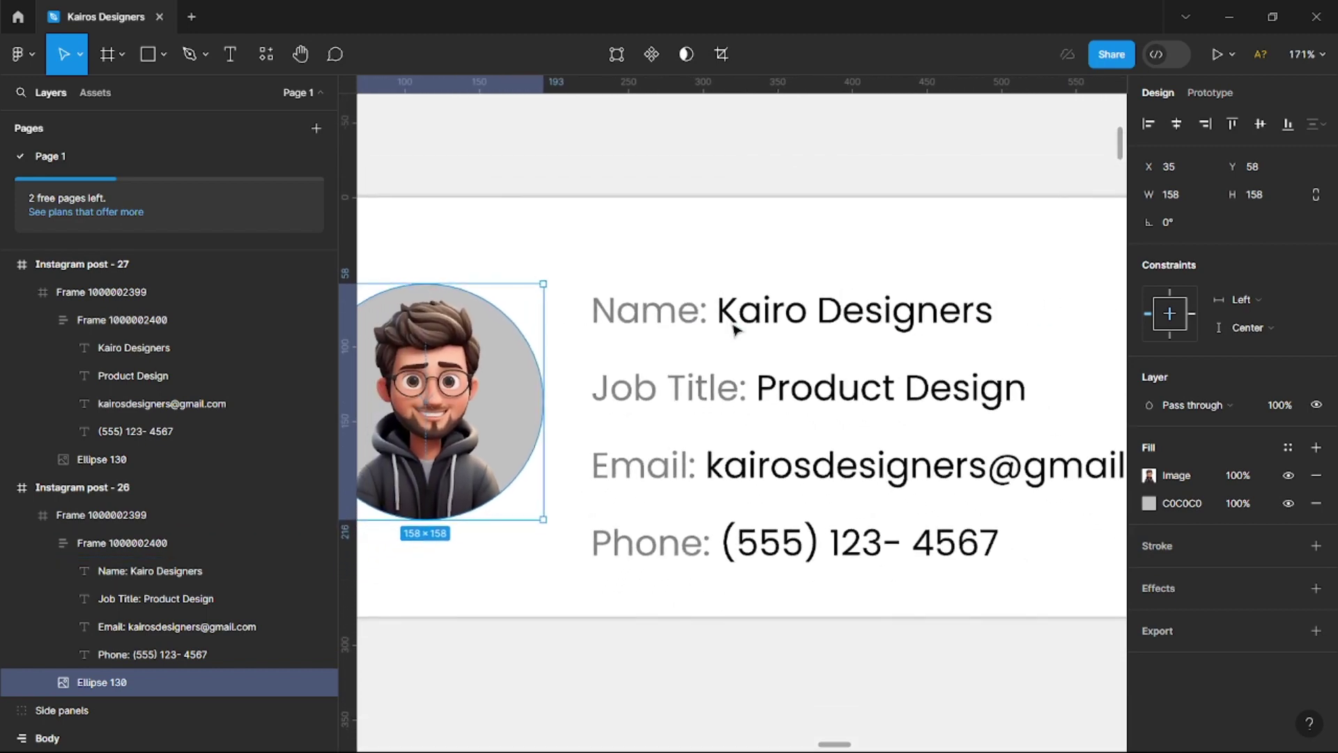
pyautogui.scroll(-3, 733, 328)
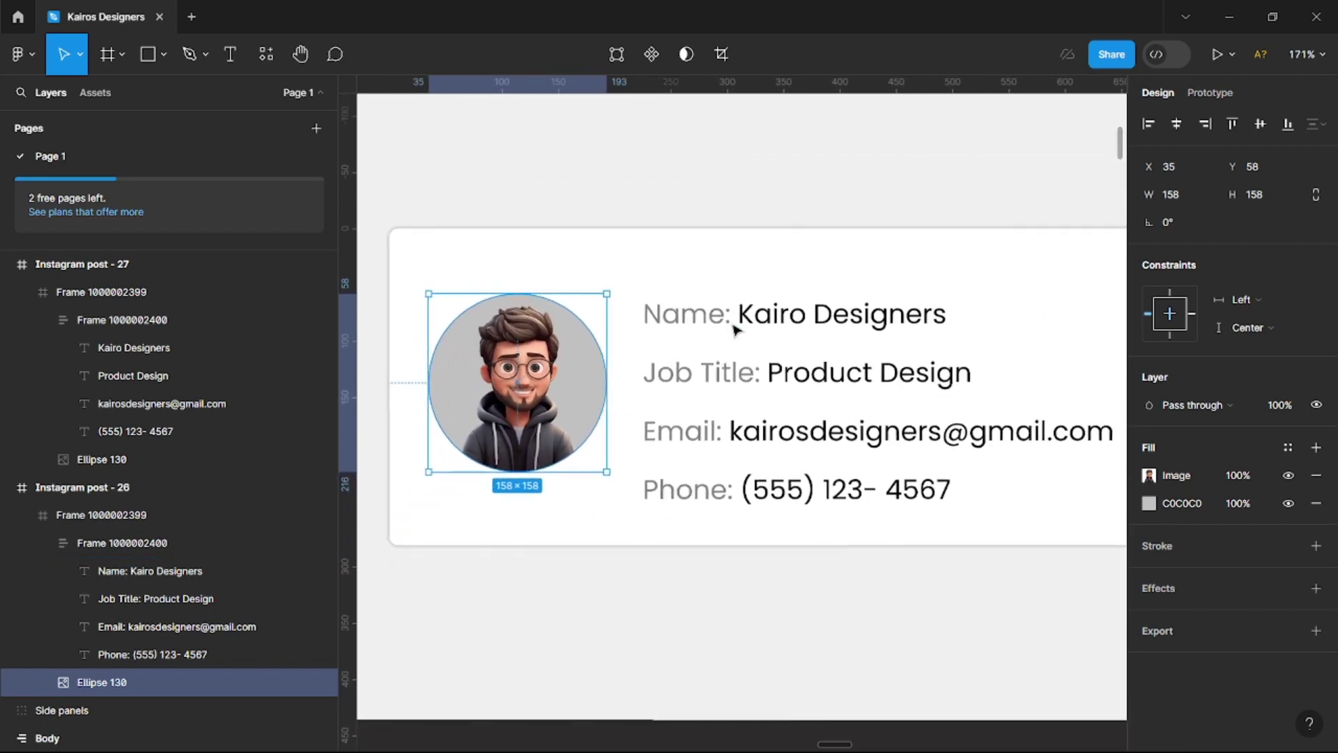
pyautogui.hscroll(1, 733, 328)
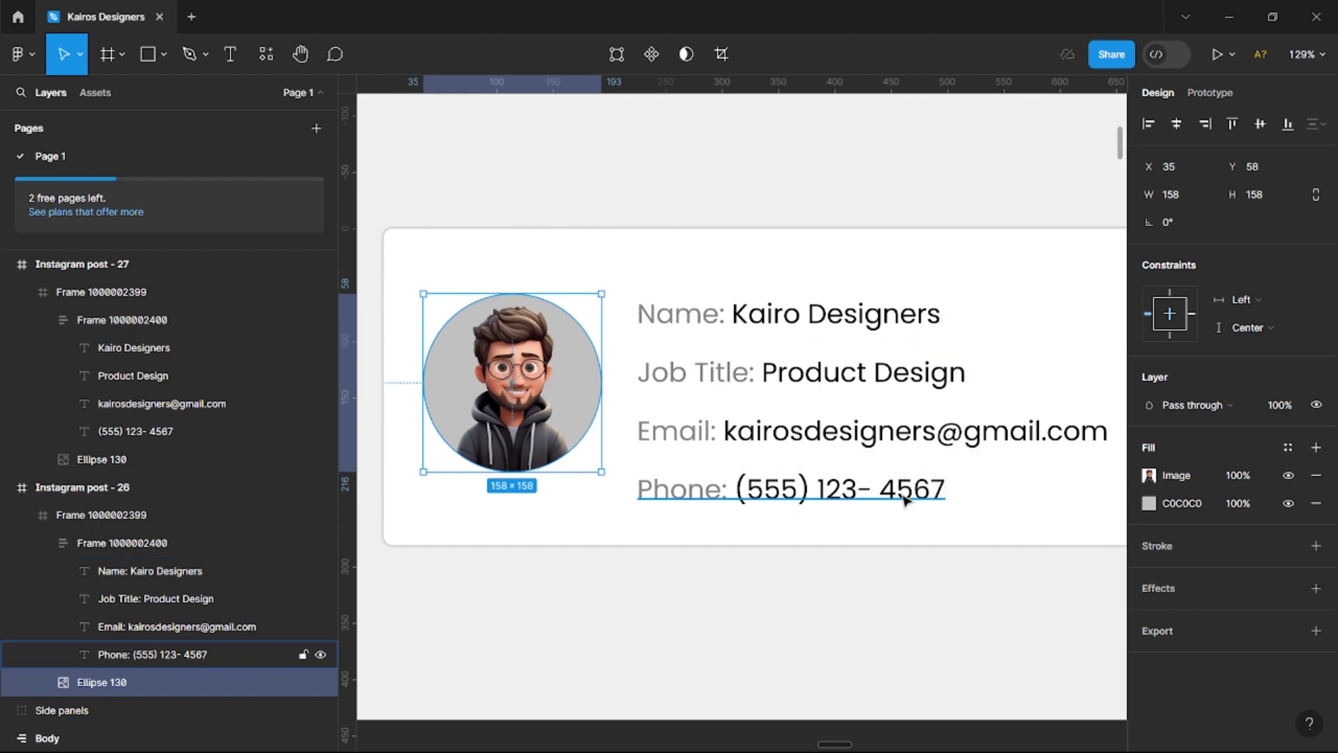
# Scroll down to the unlabeled card, Instagram post - 27, and zoom in to about 141%.
pyautogui.keyDown('ctrl'); pyautogui.scroll(-3, 904, 495); pyautogui.keyUp('ctrl')
pyautogui.scroll(-5, 904, 499)
pyautogui.scroll(-2, 905, 501)
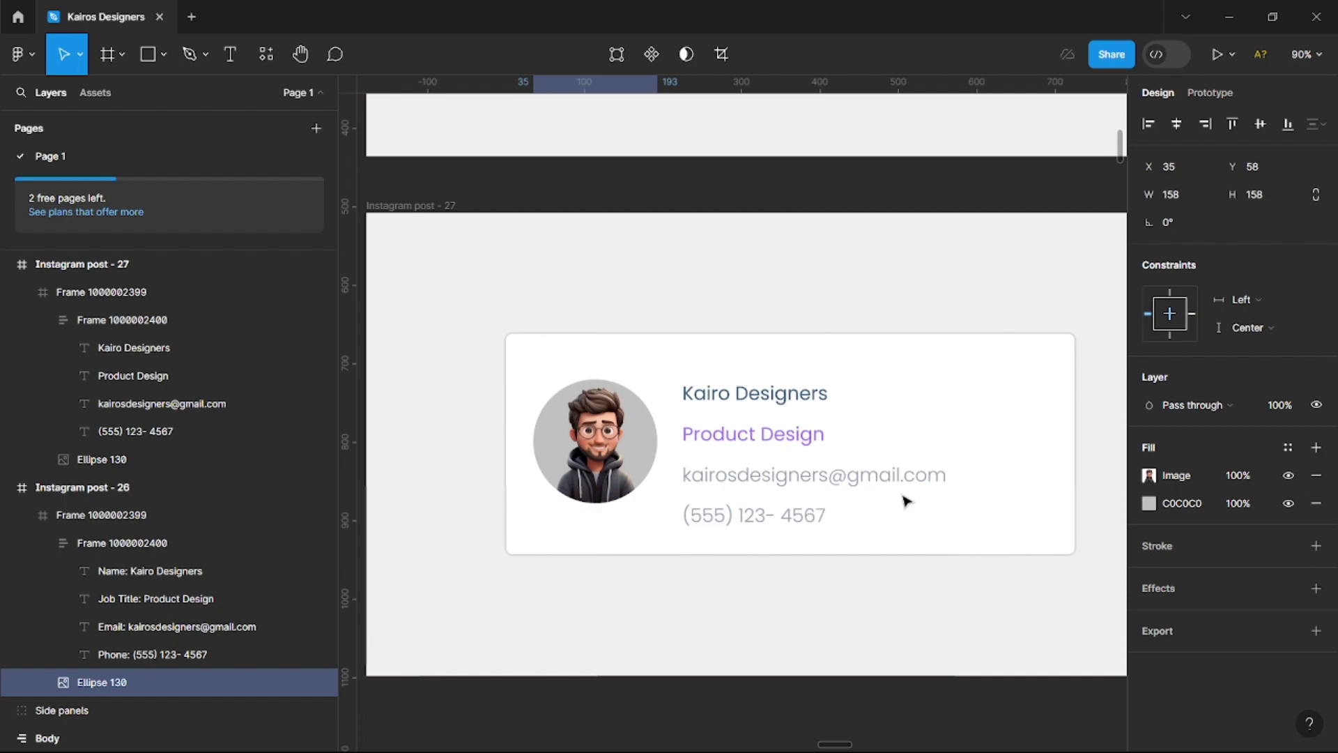
pyautogui.keyDown('ctrl'); pyautogui.scroll(4, 905, 501); pyautogui.keyUp('ctrl')
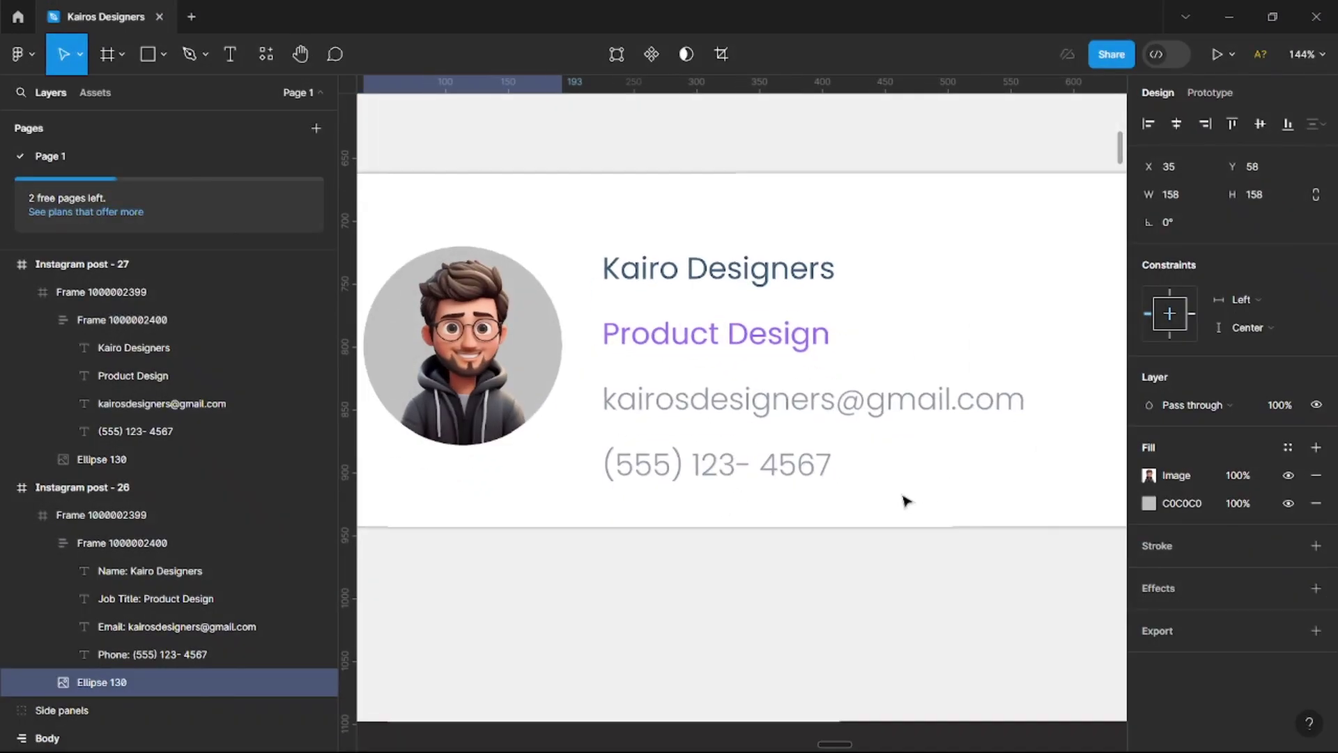
pyautogui.hscroll(-2, 904, 500)
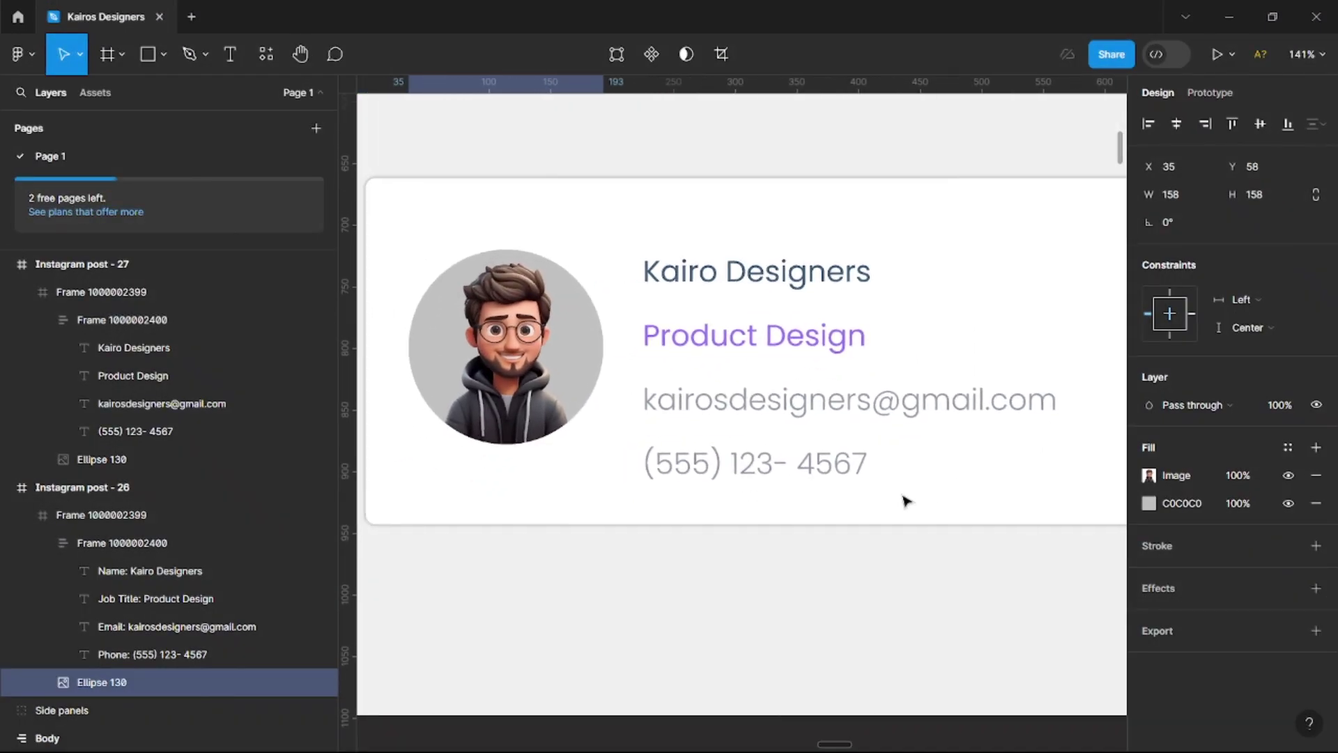
pyautogui.keyDown('ctrl'); pyautogui.scroll(-1, 905, 500); pyautogui.keyUp('ctrl')
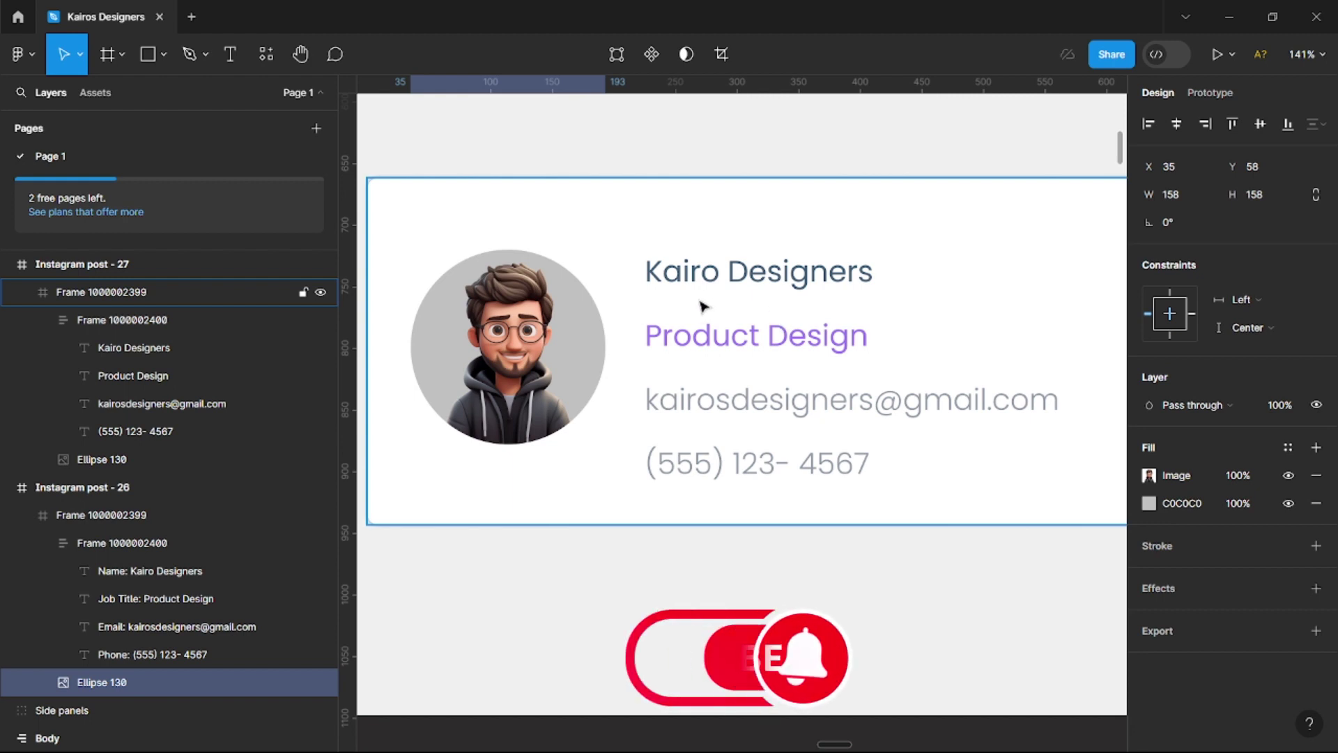
# Retype the 'Kairo Designers' name text as 'Jane Doe' on the unlabeled card.
pyautogui.keyDown('ctrl'); pyautogui.click(830, 279); pyautogui.keyUp('ctrl')
pyautogui.doubleClick(829, 279)
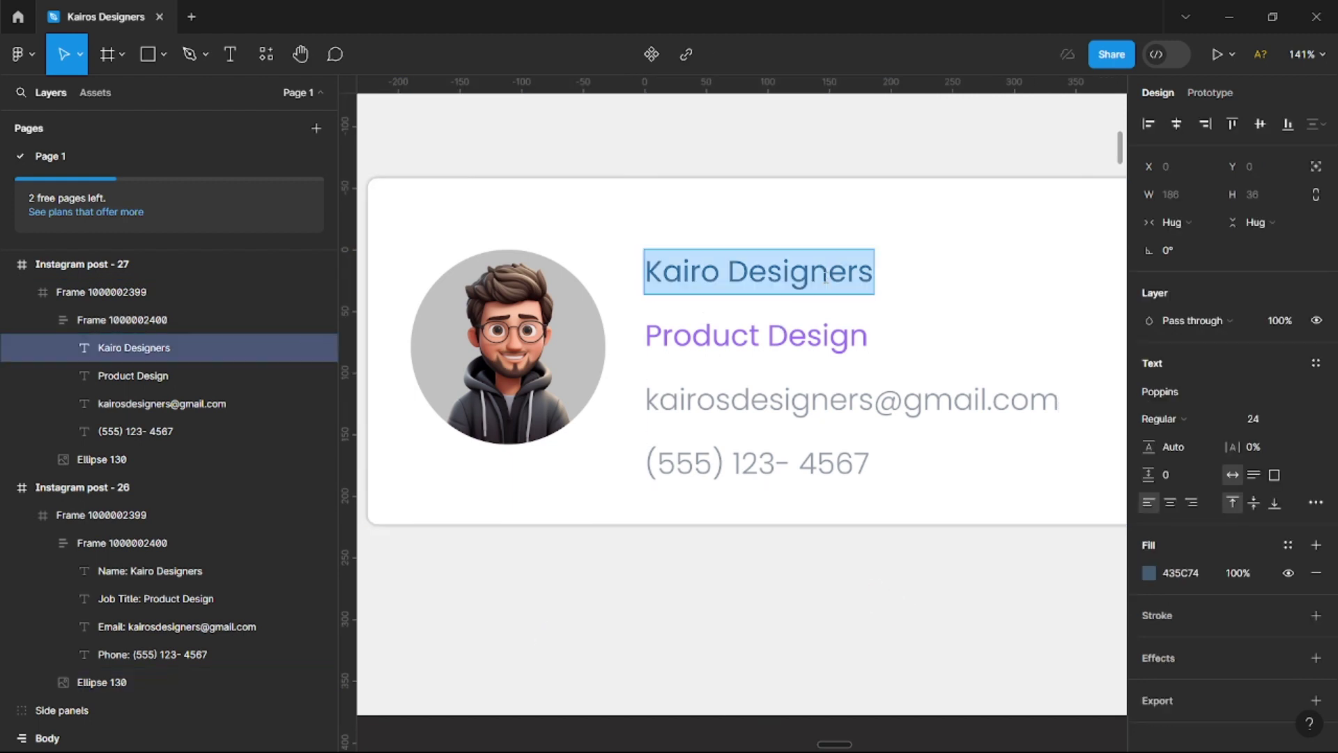
pyautogui.write('ane')
pyautogui.hotkey('ctrl', 'a')
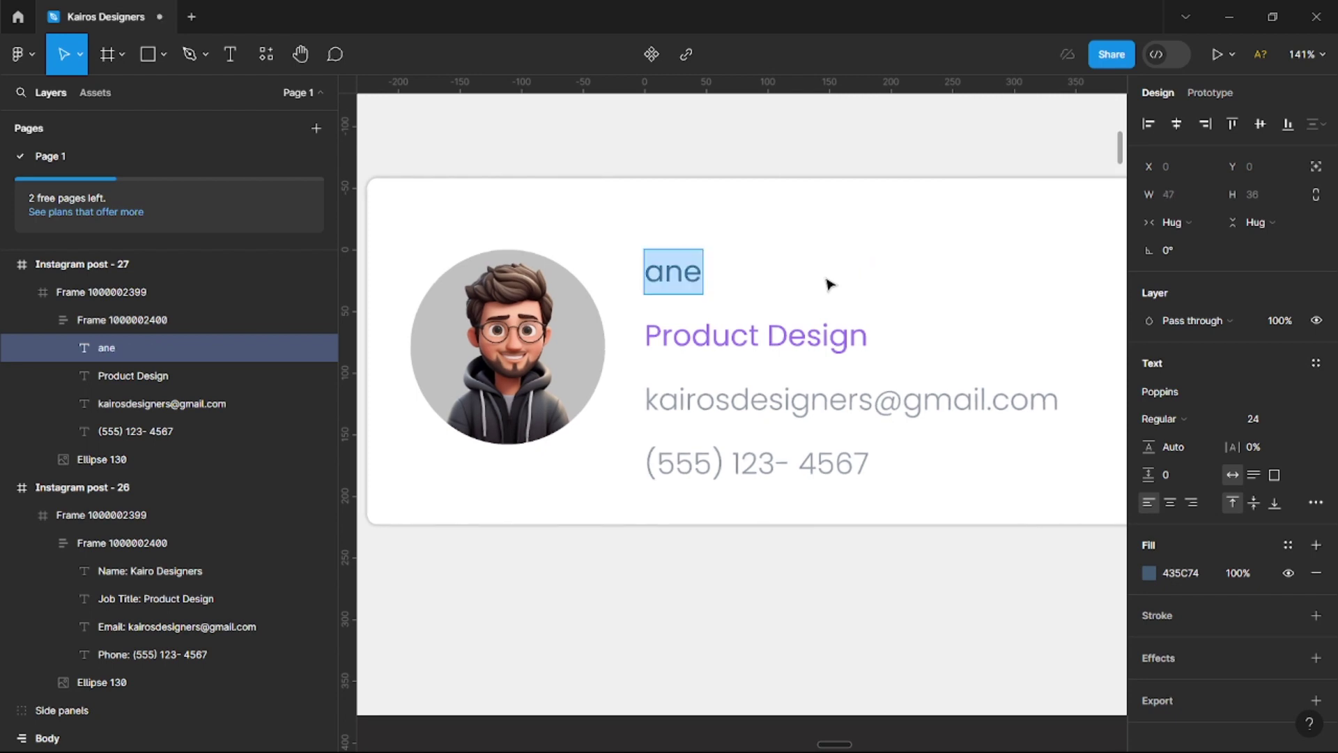
pyautogui.write('Jane Doe')
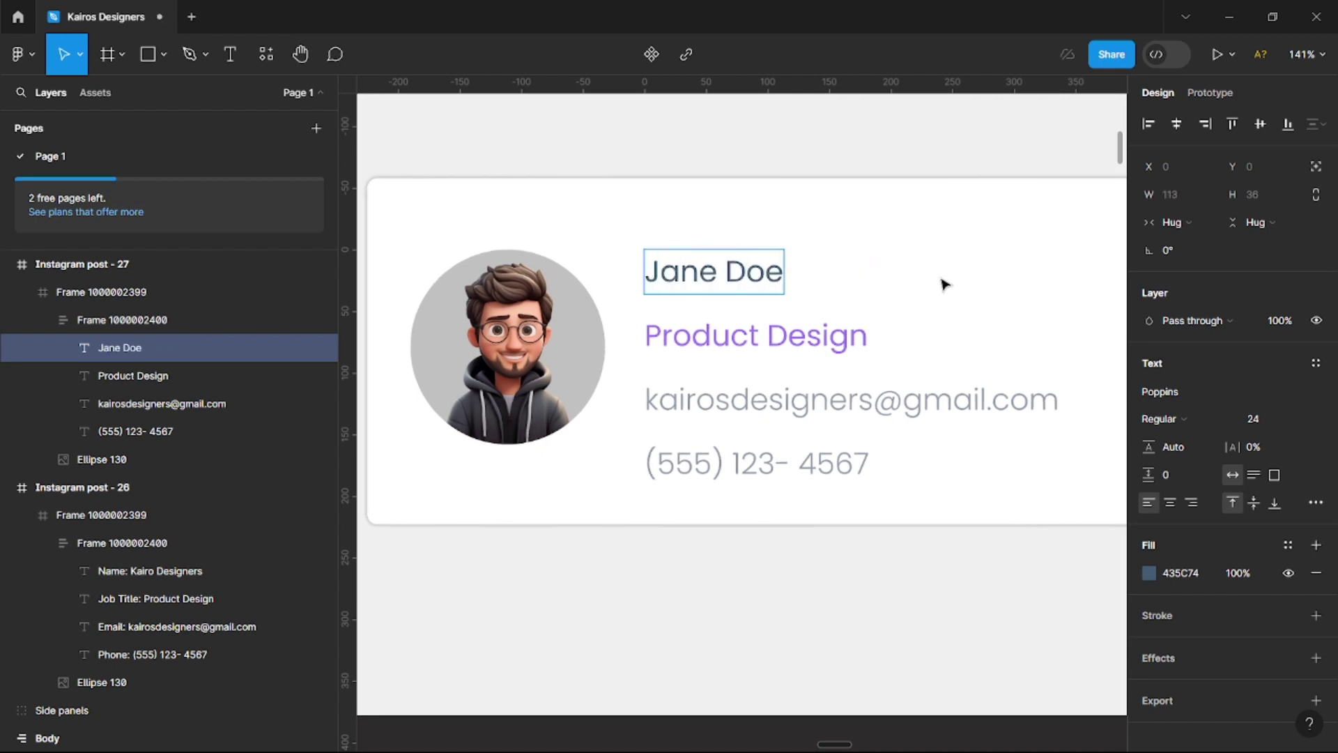
pyautogui.press('Escape')
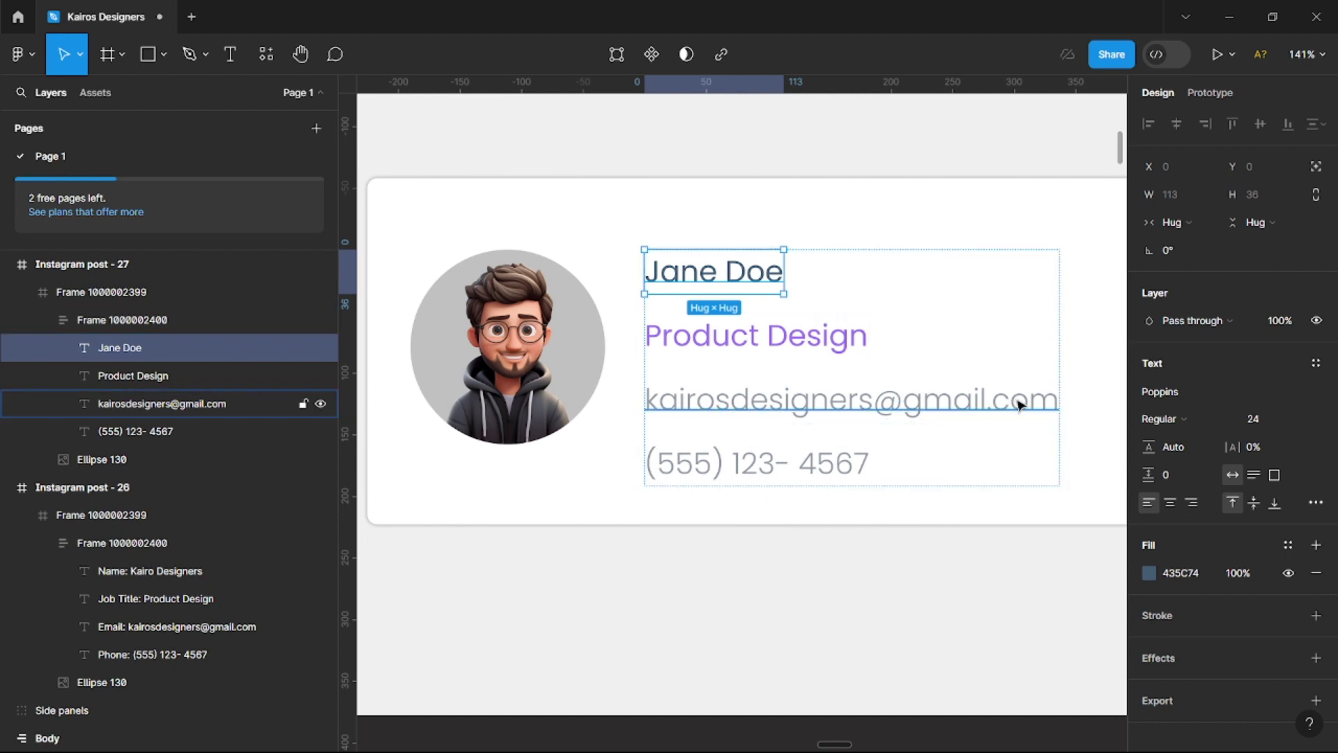
pyautogui.click(703, 481)
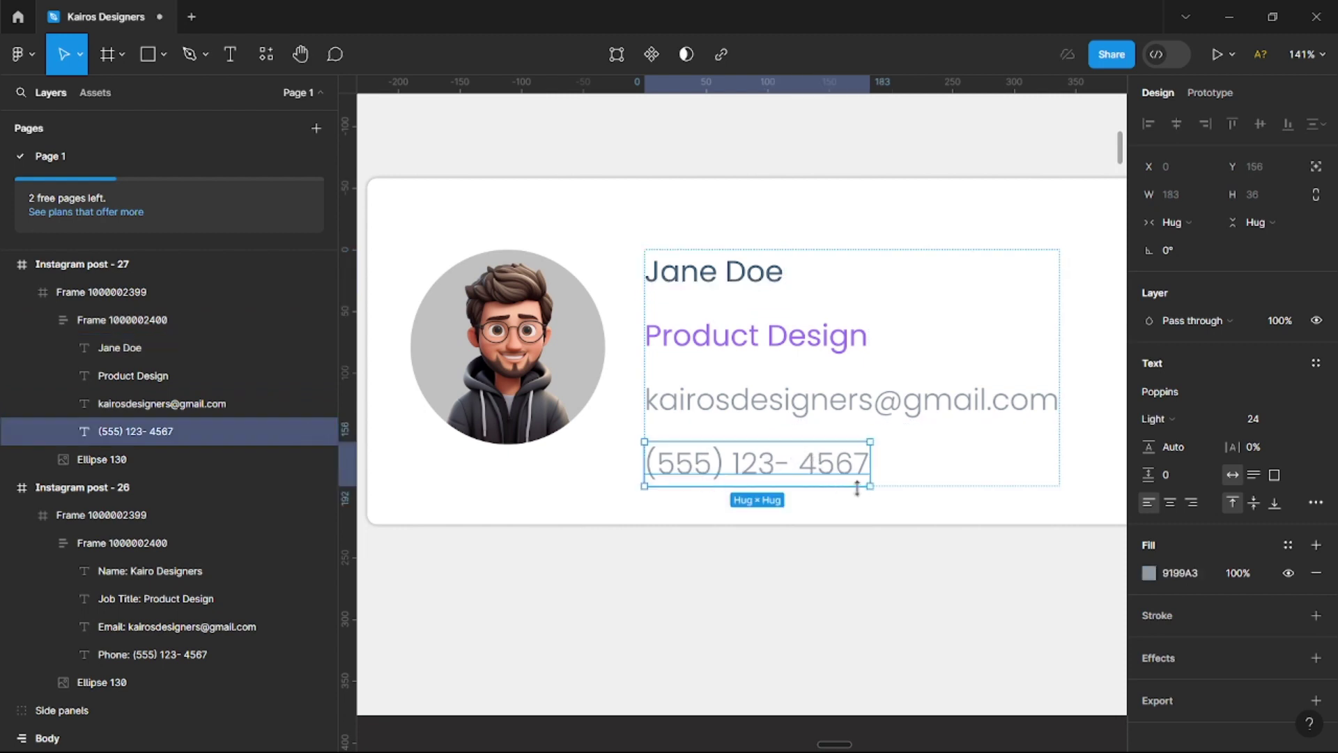
pyautogui.scroll(-1, 810, 488)
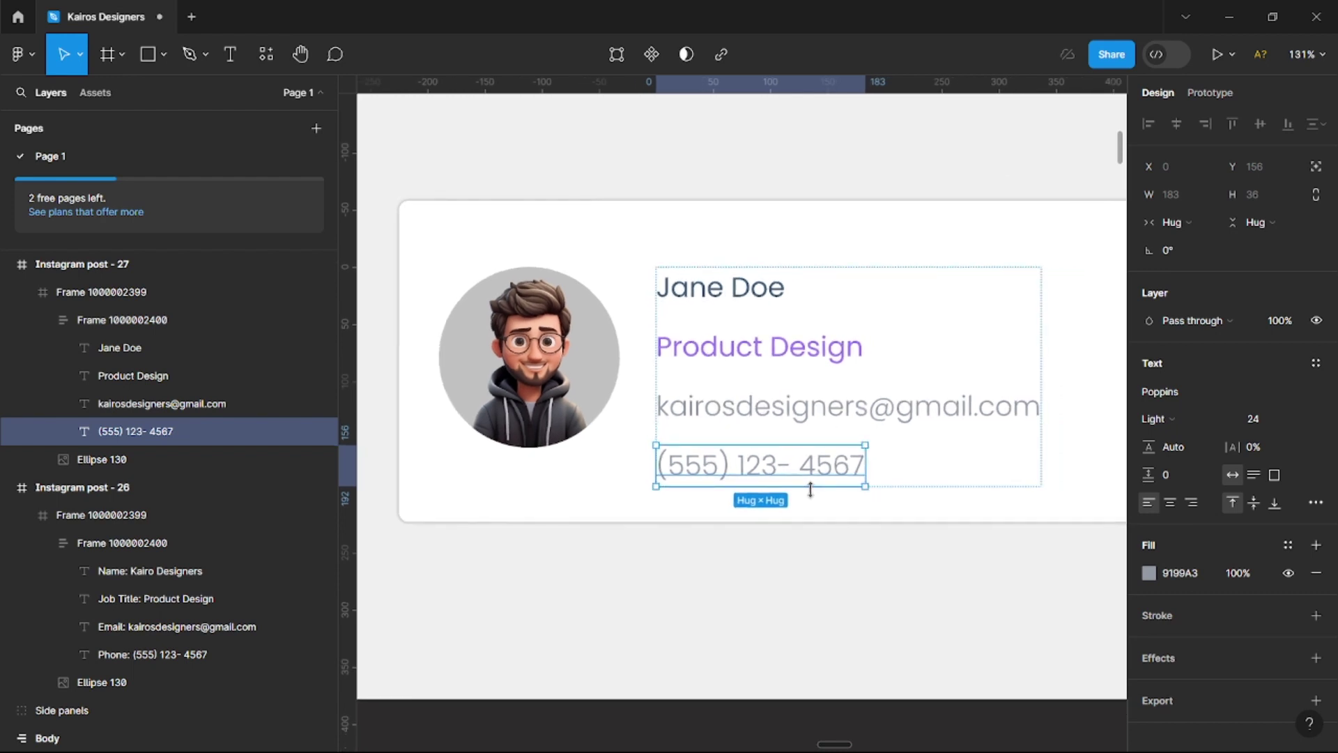
pyautogui.scroll(-1, 810, 488)
pyautogui.click(796, 544)
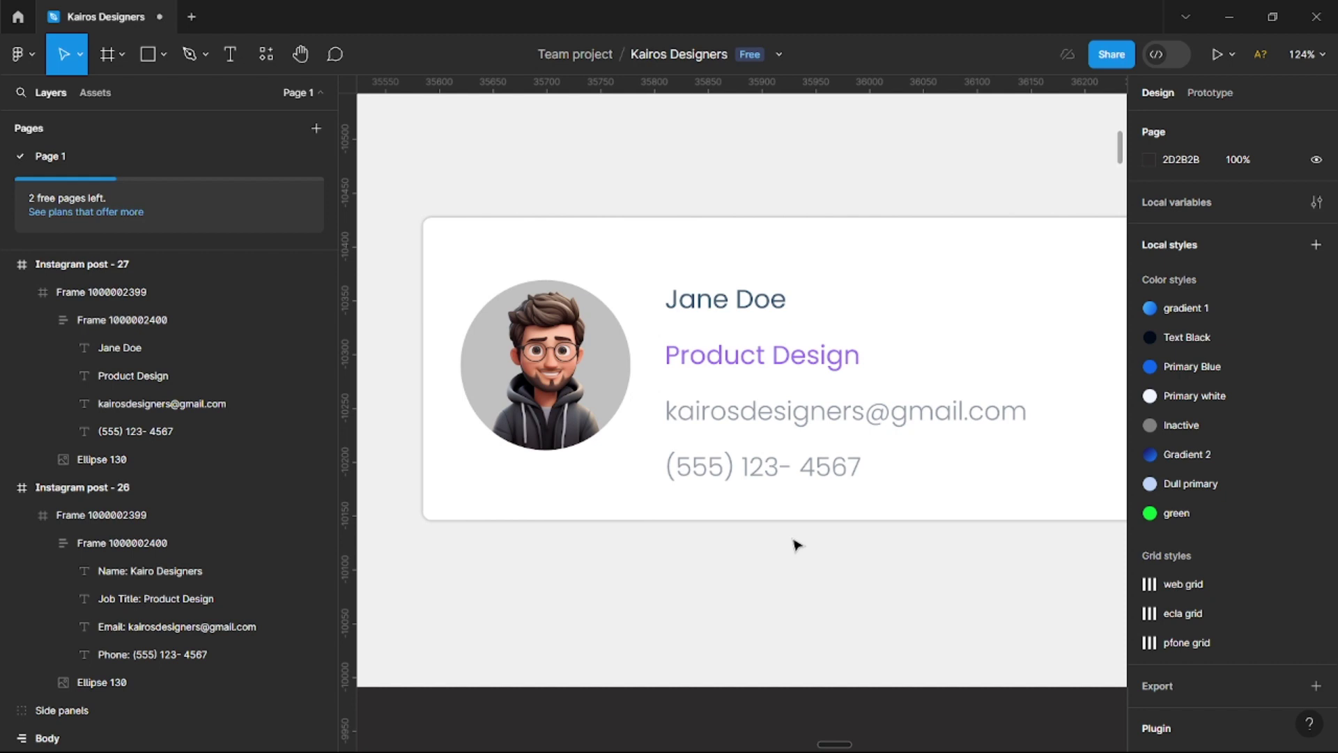
pyautogui.scroll(-5, 797, 544)
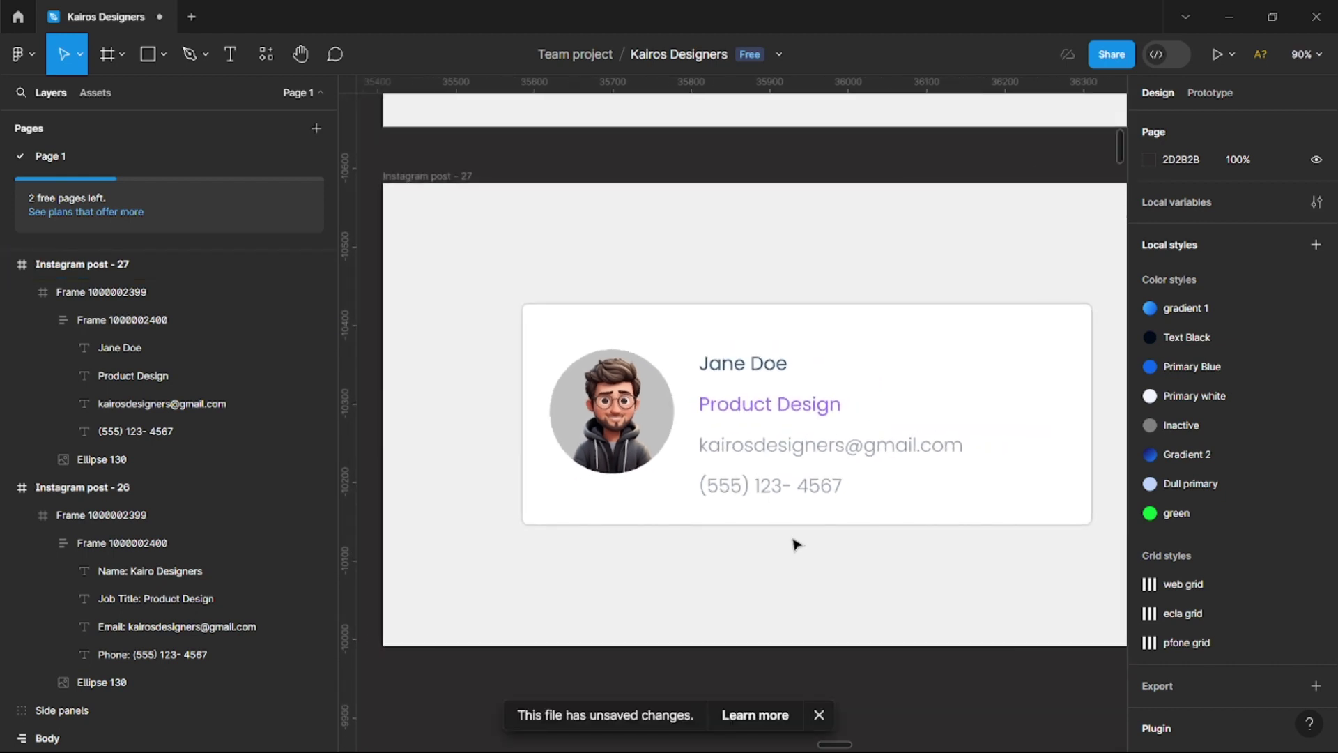
pyautogui.scroll(3, 797, 544)
pyautogui.hscroll(2, 797, 544)
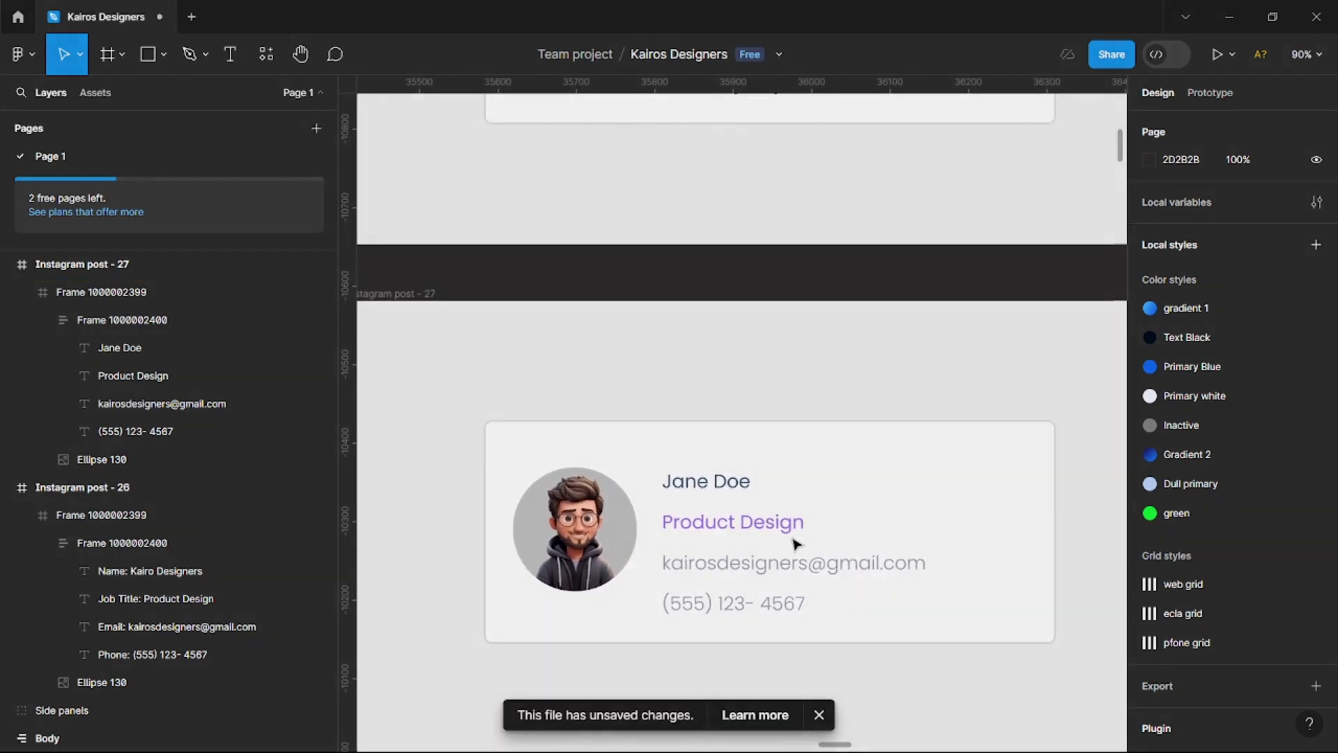